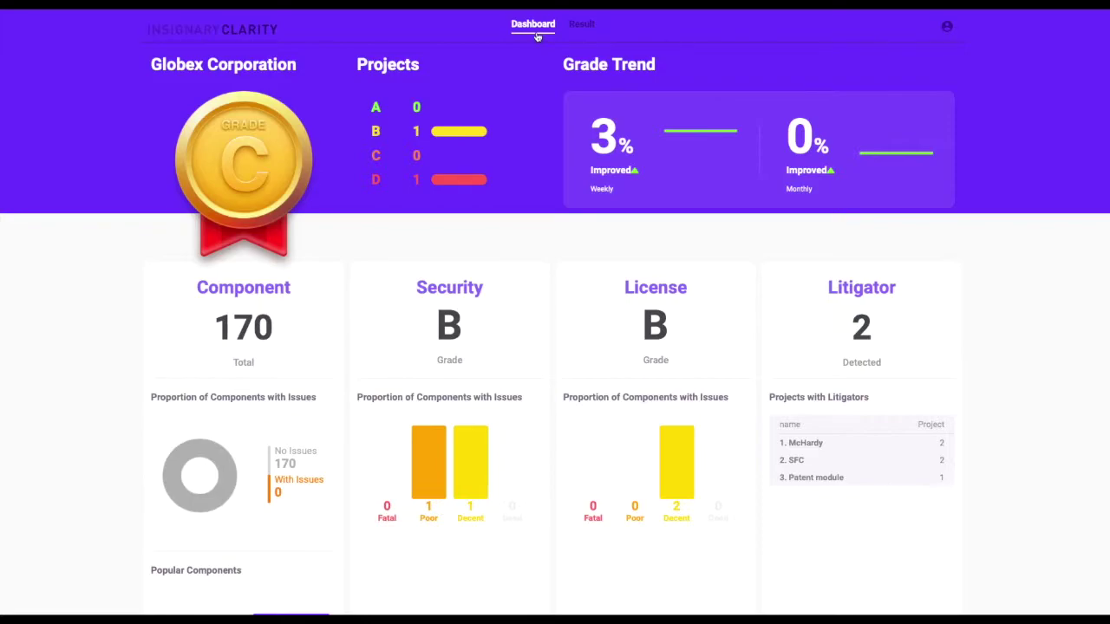
Step: Review the dashboard's component, security, license and litigator summaries, and open the organization's scan results
{"action": "scroll", "coordinate": [539, 87], "scroll_direction": "down", "scroll_amount": 2}
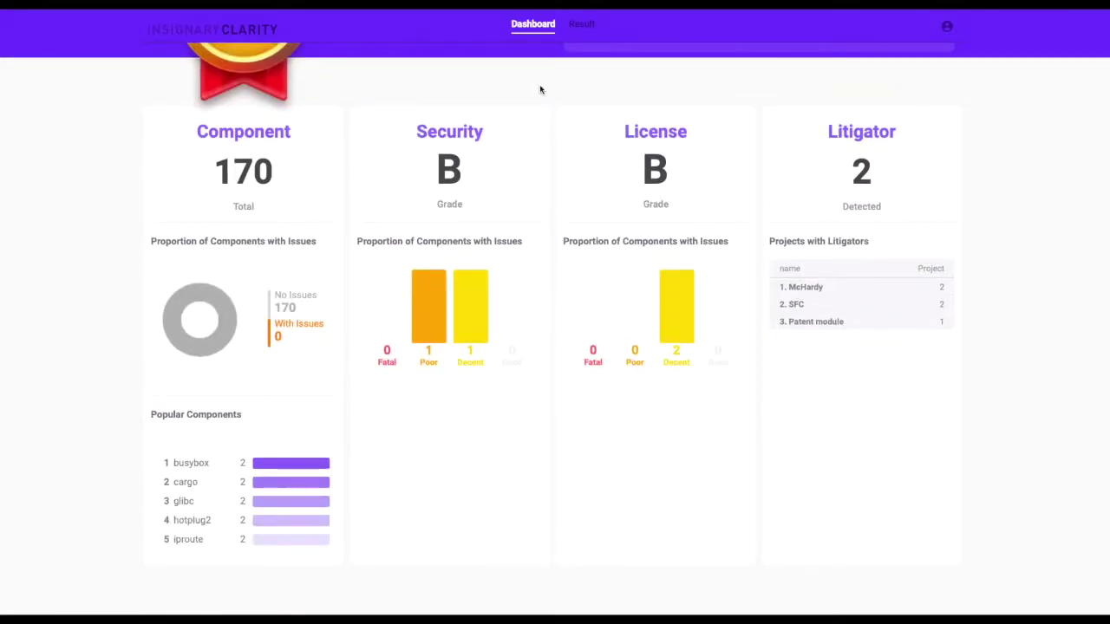
{"action": "left_click", "coordinate": [581, 25]}
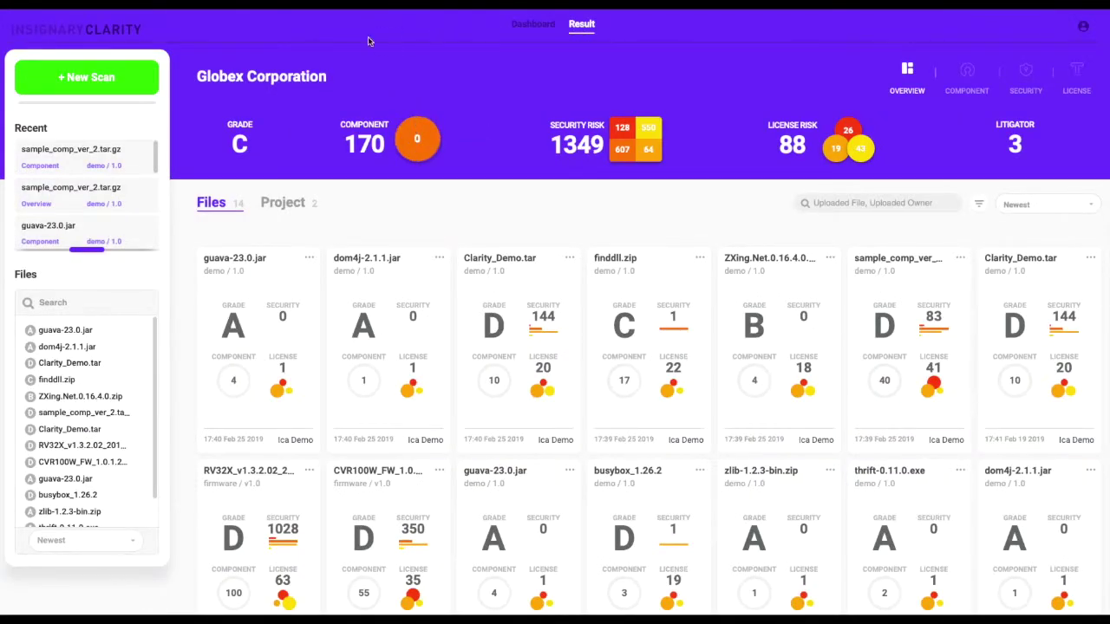
Step: Open the new scan form to view its project, version and file fields, and close it without starting a scan
{"action": "left_click", "coordinate": [155, 86]}
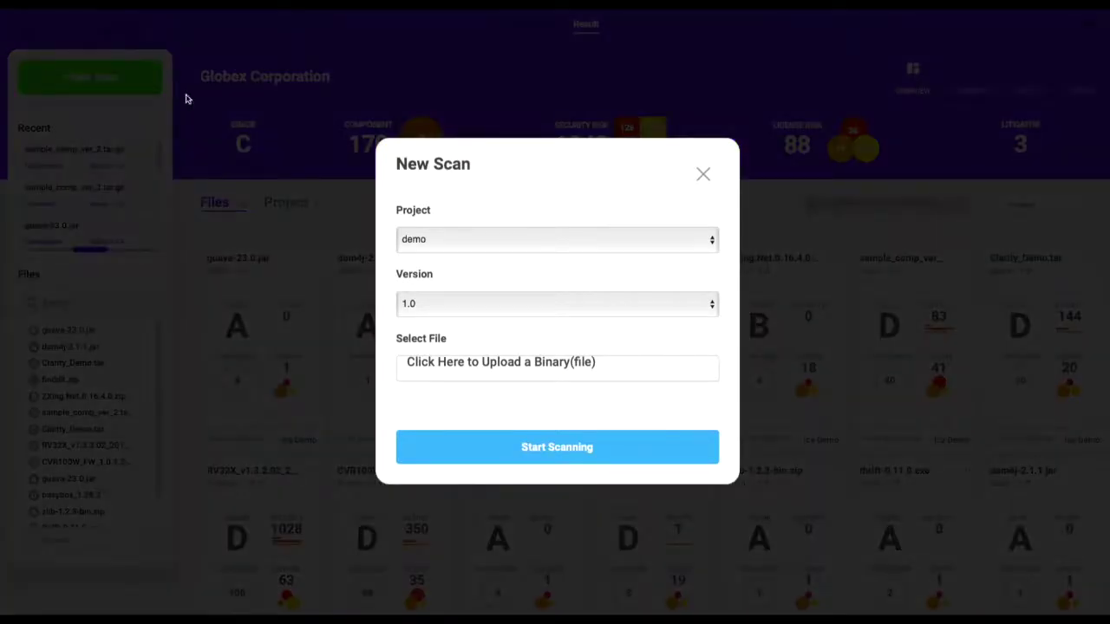
{"action": "left_click", "coordinate": [701, 176]}
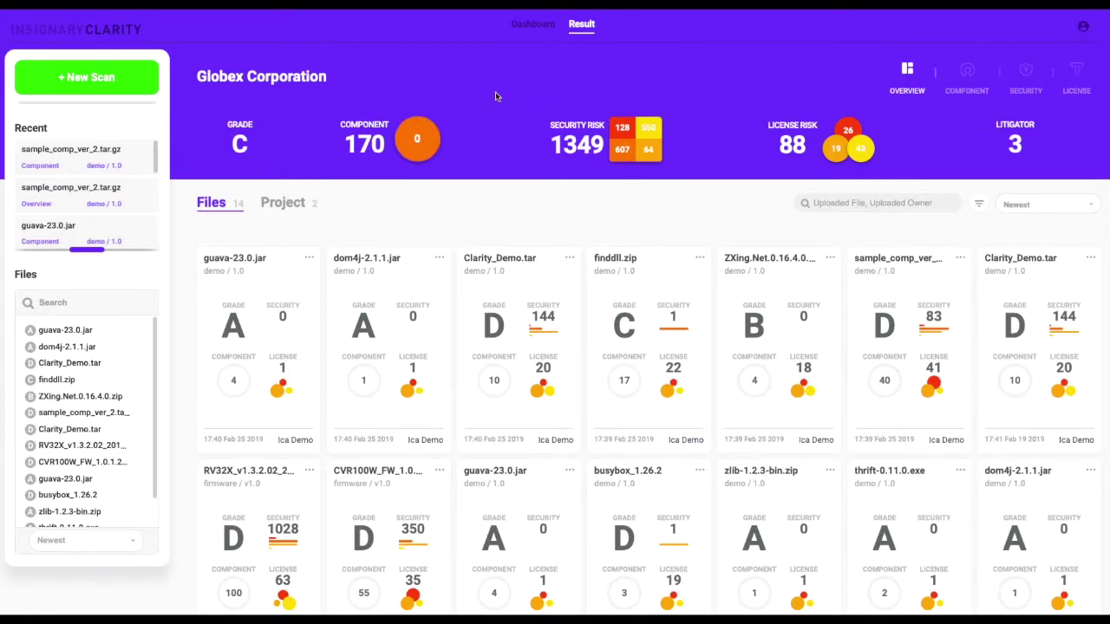
Step: Highlight the organization's name above the result summary and view the available actions for the newest guava-23.0.jar file
{"action": "left_click_drag", "start_coordinate": [330, 77], "coordinate": [189, 77]}
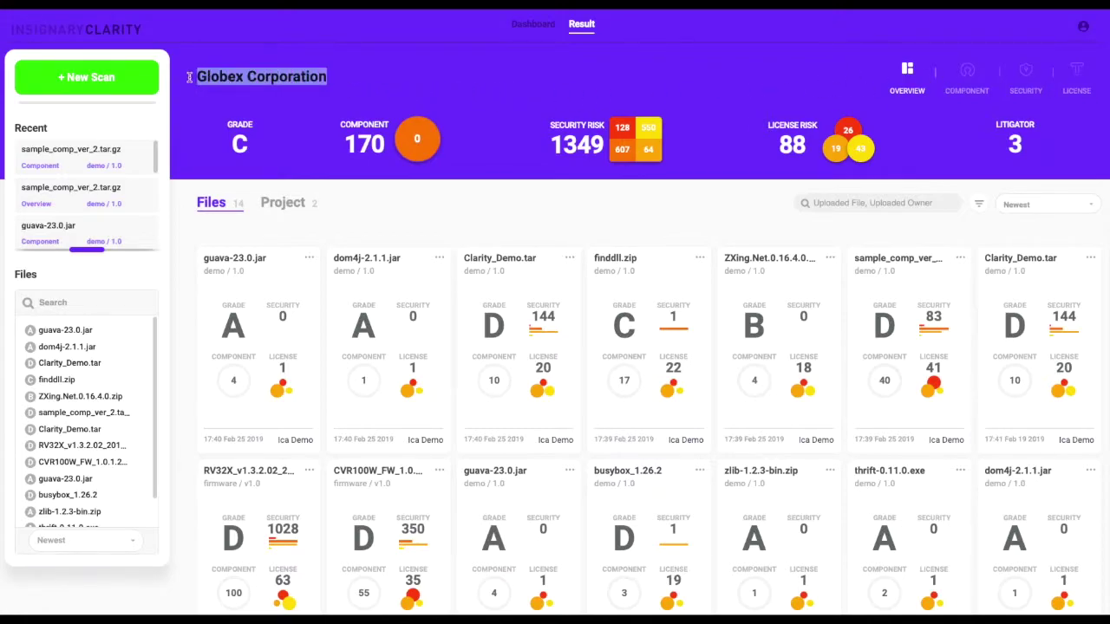
{"action": "left_click", "coordinate": [279, 136]}
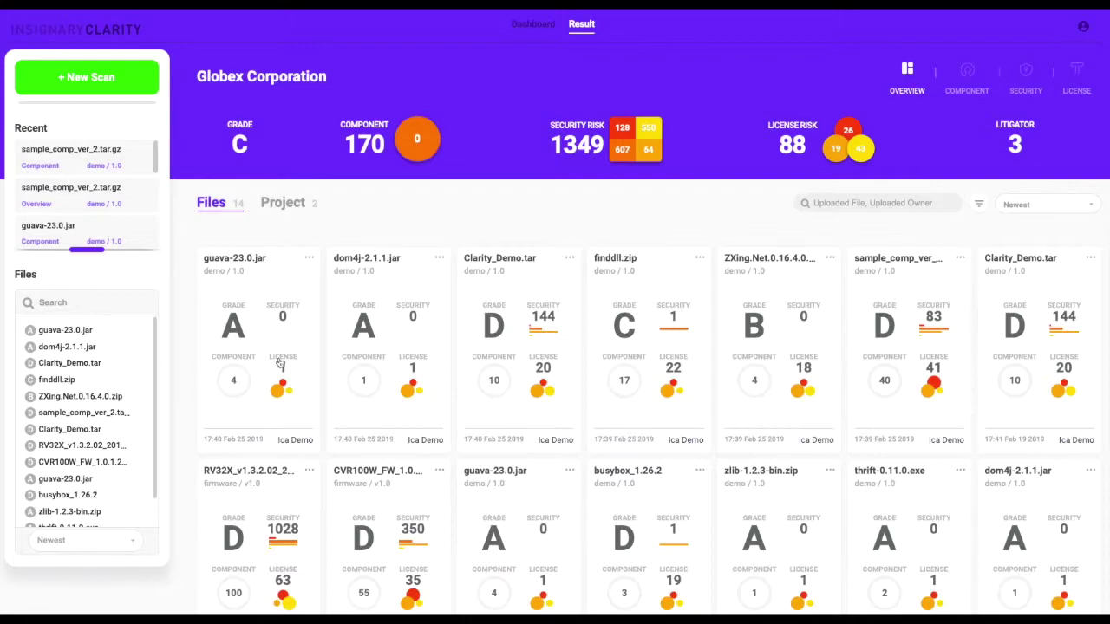
{"action": "left_click", "coordinate": [308, 259]}
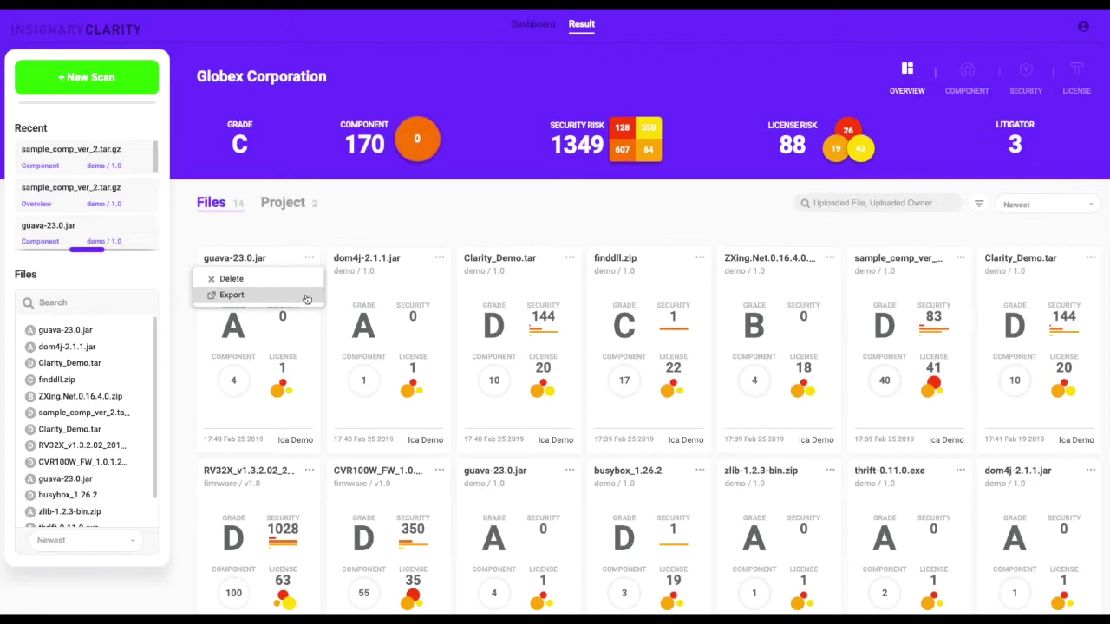
{"action": "left_click", "coordinate": [328, 235]}
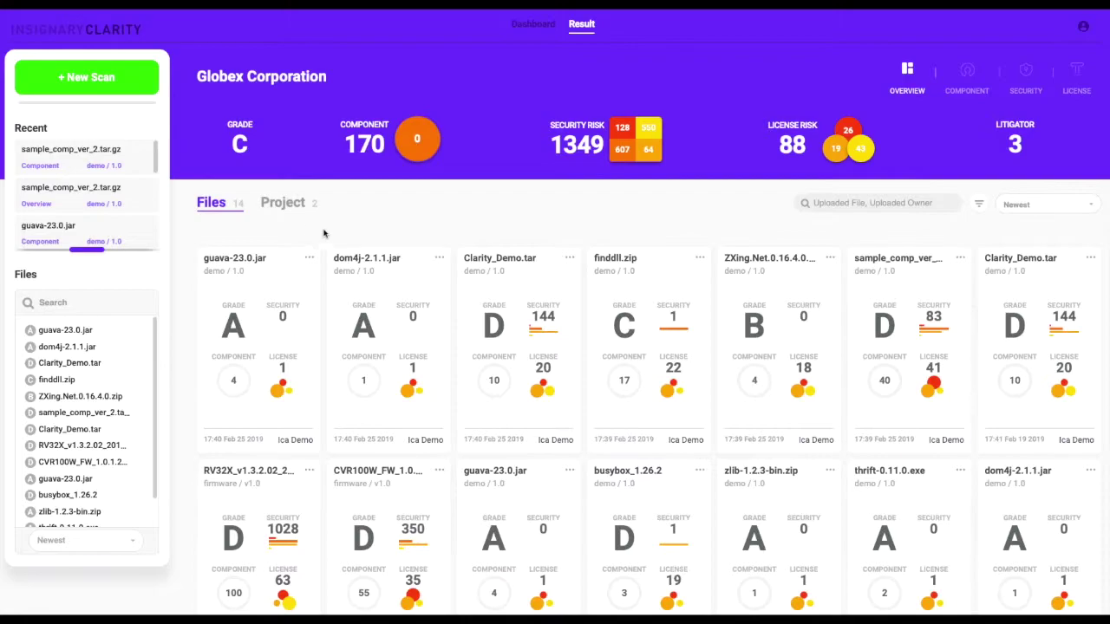
Step: Group the scan results by project and expand the demo project to show all of its uploaded files
{"action": "left_click", "coordinate": [286, 208]}
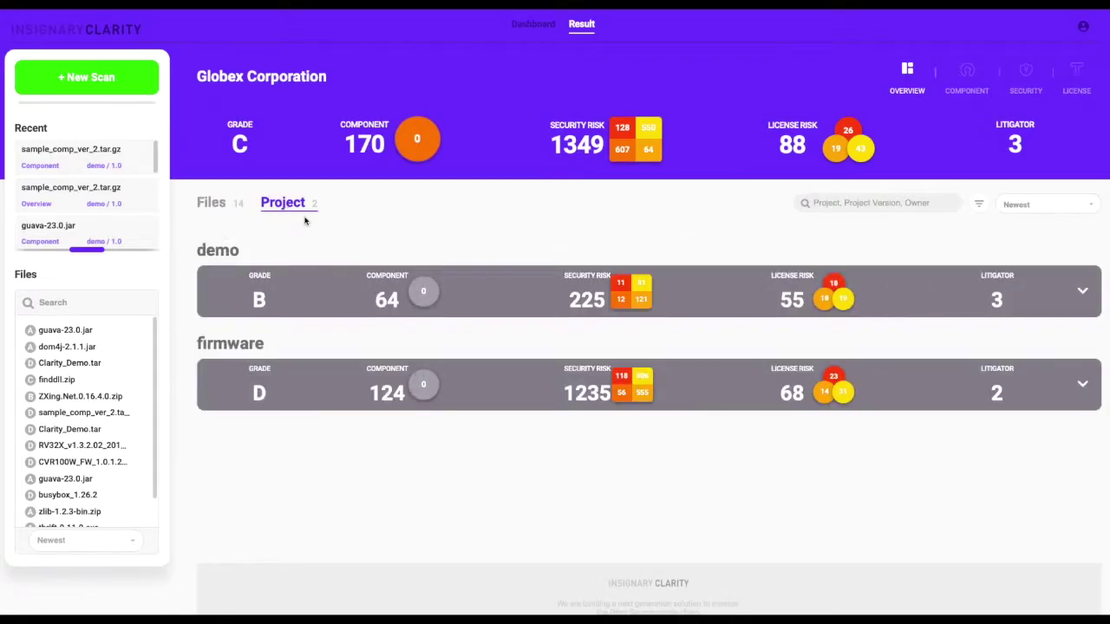
{"action": "left_click", "coordinate": [1081, 293]}
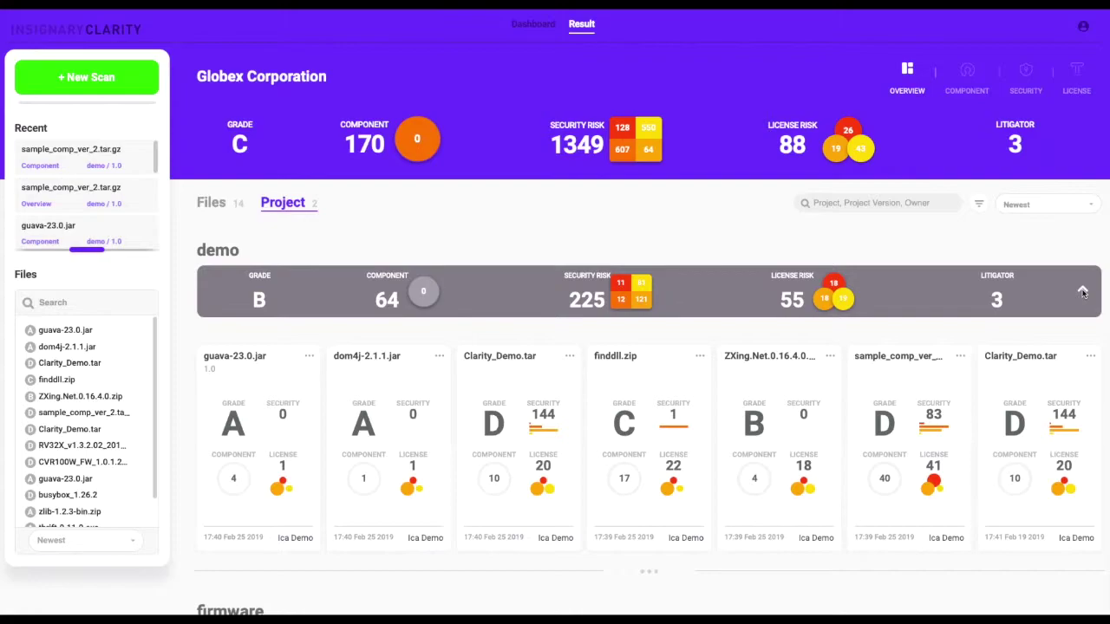
{"action": "scroll", "coordinate": [861, 390], "scroll_direction": "down", "scroll_amount": 2}
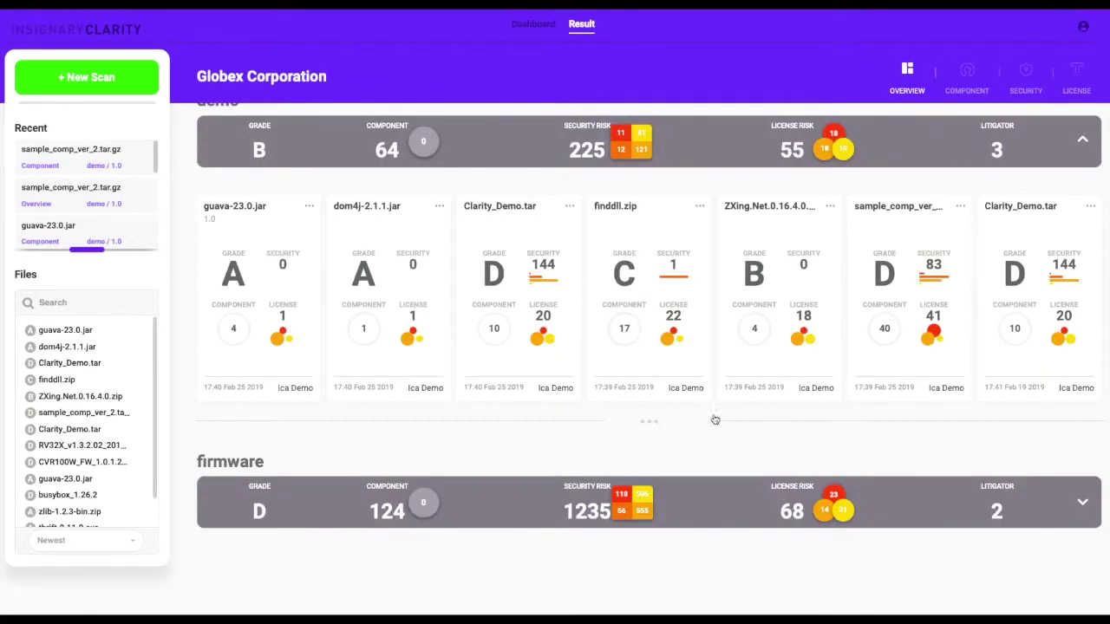
{"action": "left_click", "coordinate": [655, 425]}
{"action": "scroll", "coordinate": [655, 426], "scroll_direction": "down", "scroll_amount": 1}
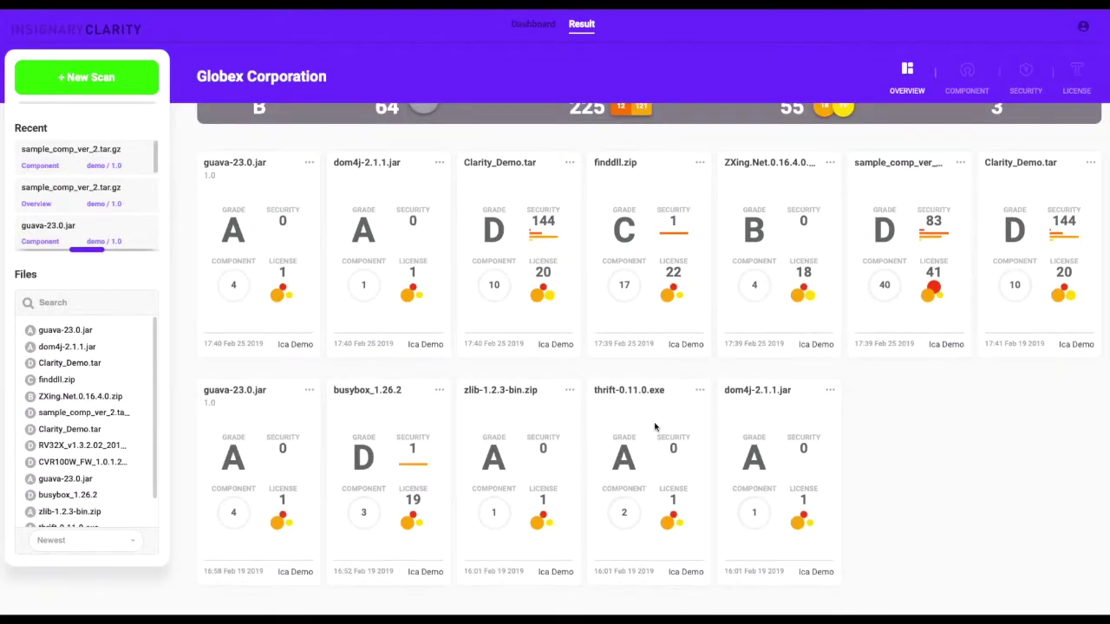
Step: Open the sample_comp_ver_2.tar.gz results from the demo project and expand the details of the scanned file libxml2.so.2.9.4
{"action": "left_click", "coordinate": [921, 260]}
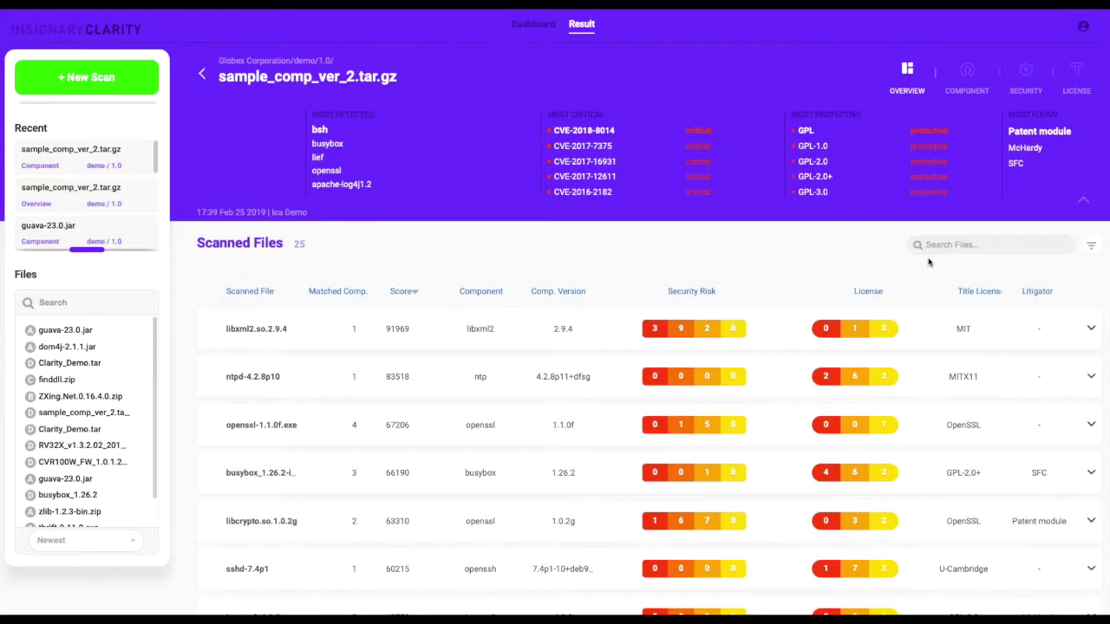
{"action": "scroll", "coordinate": [961, 285], "scroll_direction": "down", "scroll_amount": 2}
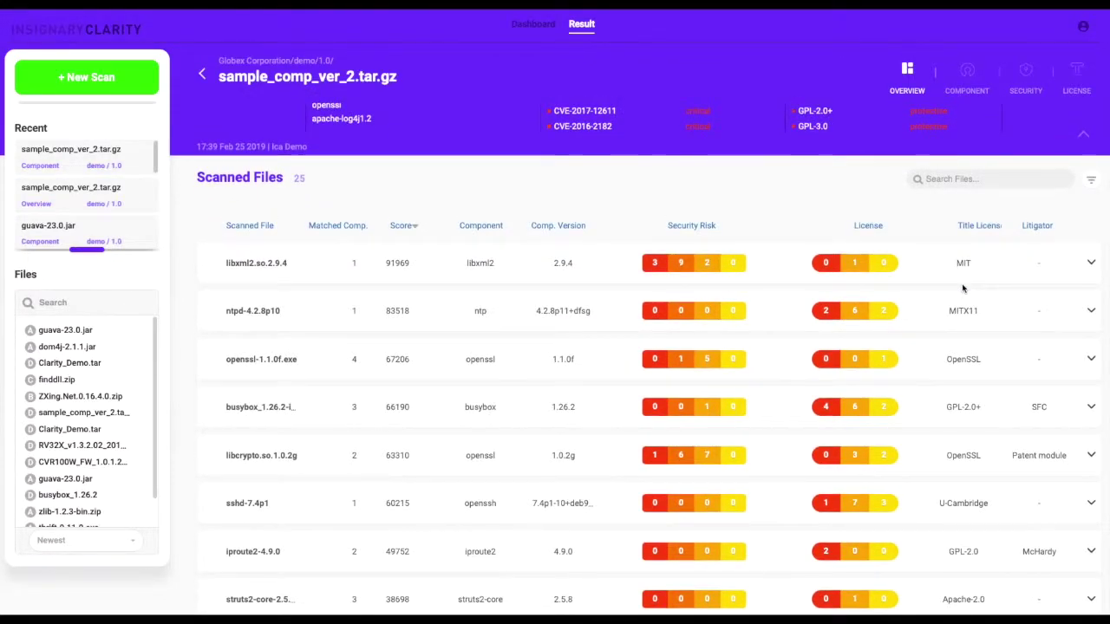
{"action": "scroll", "coordinate": [962, 288], "scroll_direction": "up", "scroll_amount": 2}
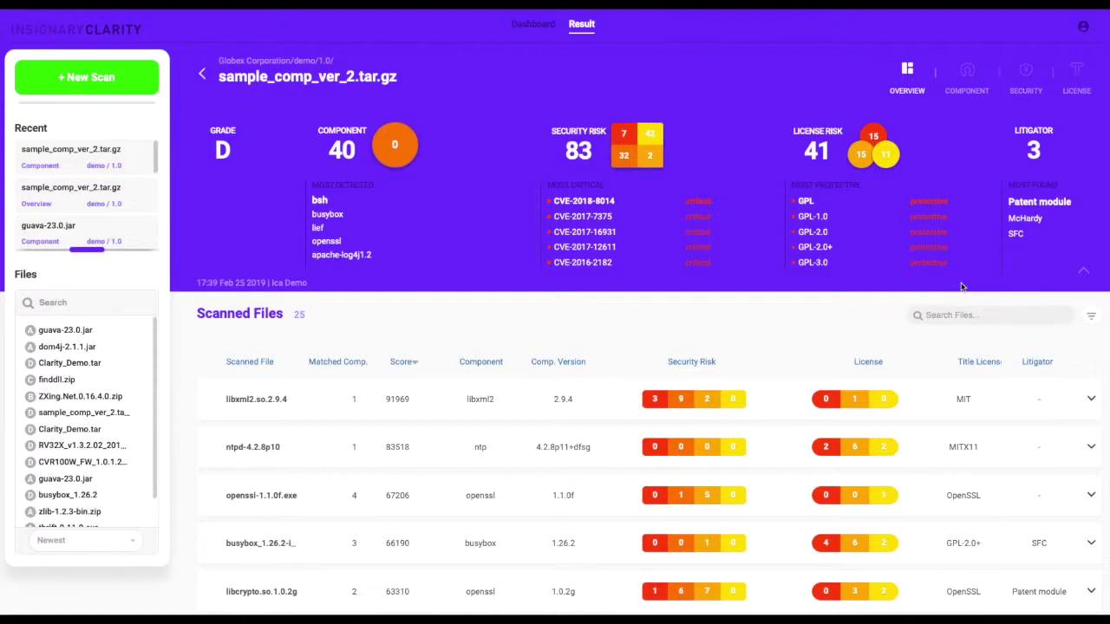
{"action": "left_click", "coordinate": [1091, 401]}
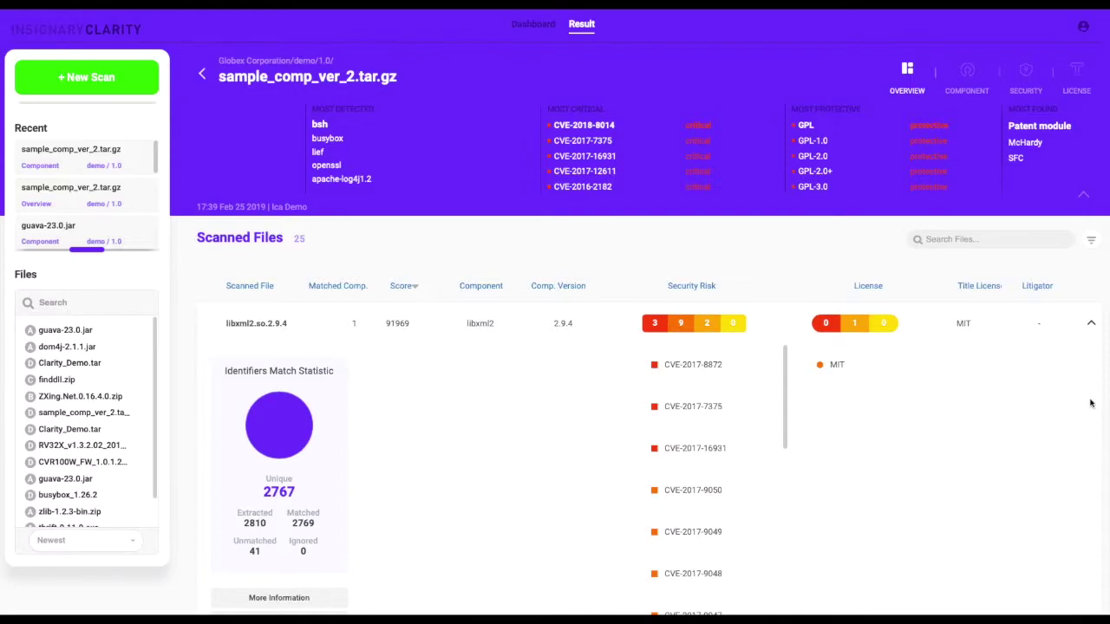
Step: Open the organization-wide component results, expand tomcat and view the security and license details of version 9.0.4
{"action": "left_click", "coordinate": [976, 91]}
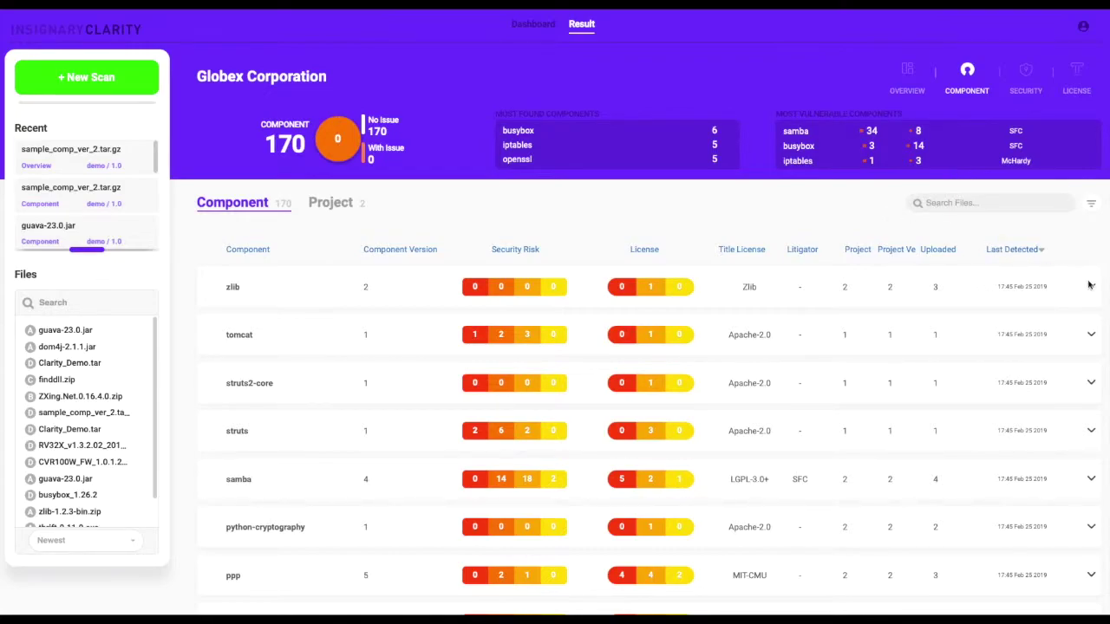
{"action": "left_click", "coordinate": [1090, 335]}
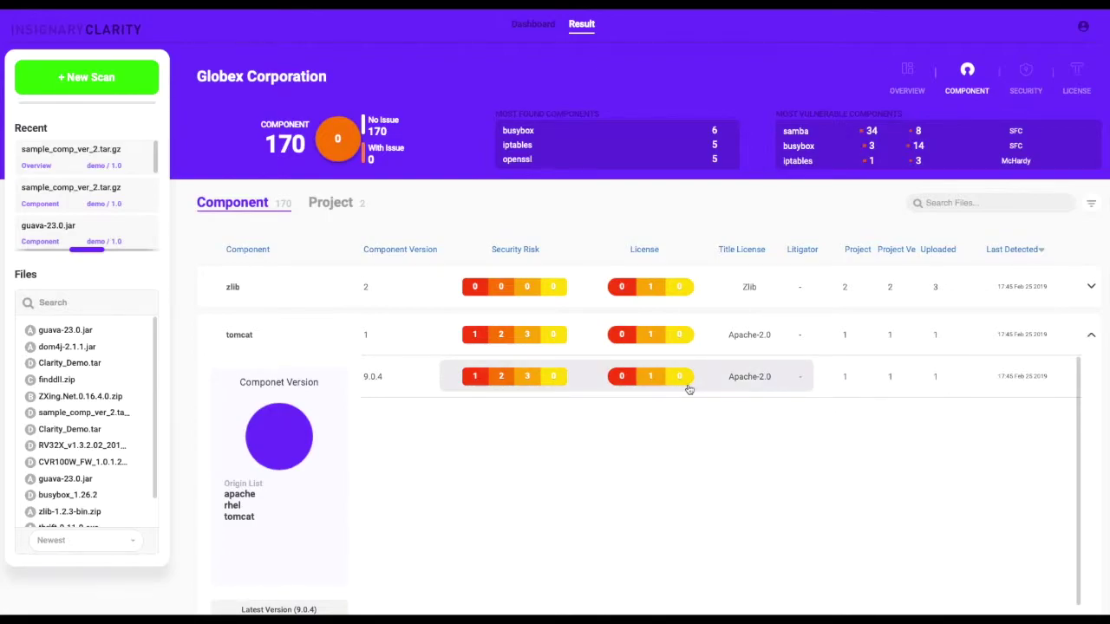
{"action": "mouse_move", "coordinate": [689, 389]}
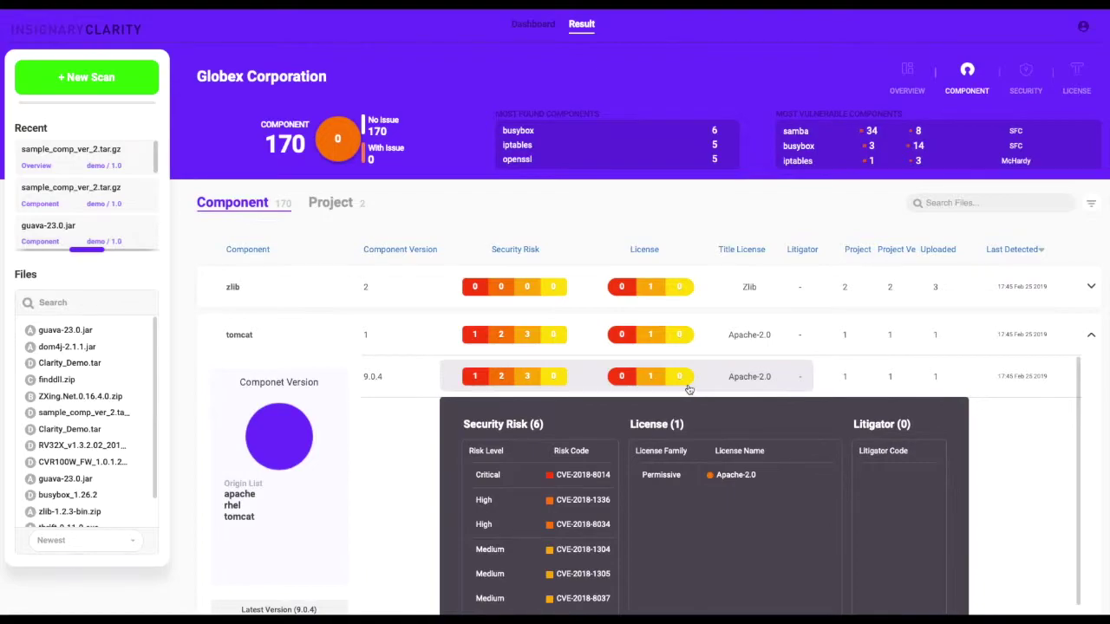
Step: Group the component results by project, expand the demo project and open the component list of sample_comp_ver_2.tar.gz
{"action": "left_click", "coordinate": [335, 201]}
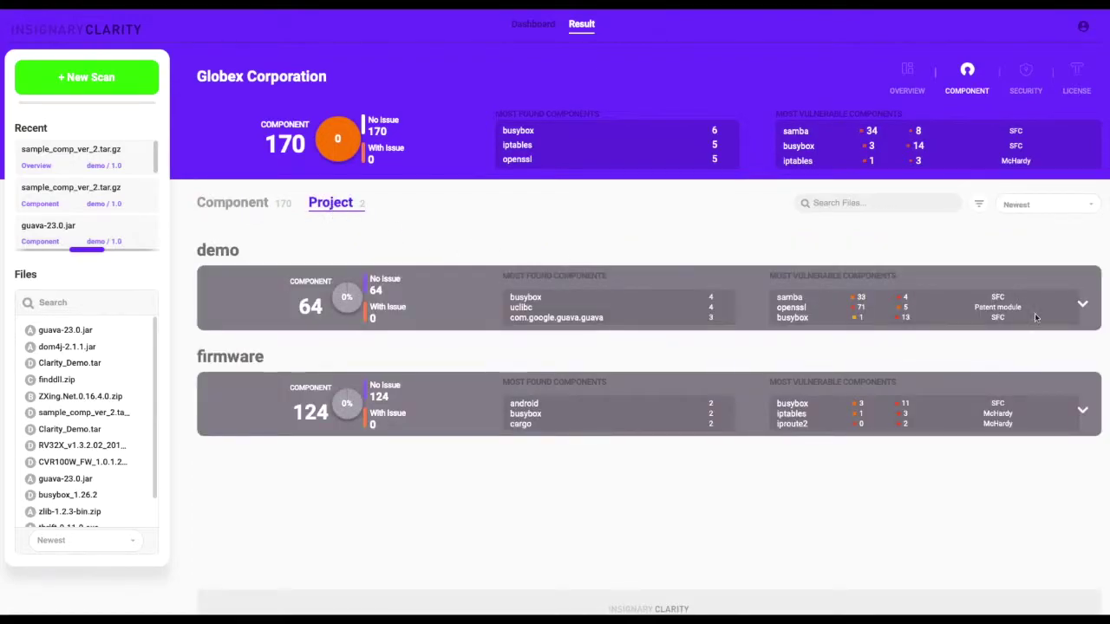
{"action": "left_click", "coordinate": [1081, 304]}
{"action": "scroll", "coordinate": [1081, 306], "scroll_direction": "down", "scroll_amount": 1}
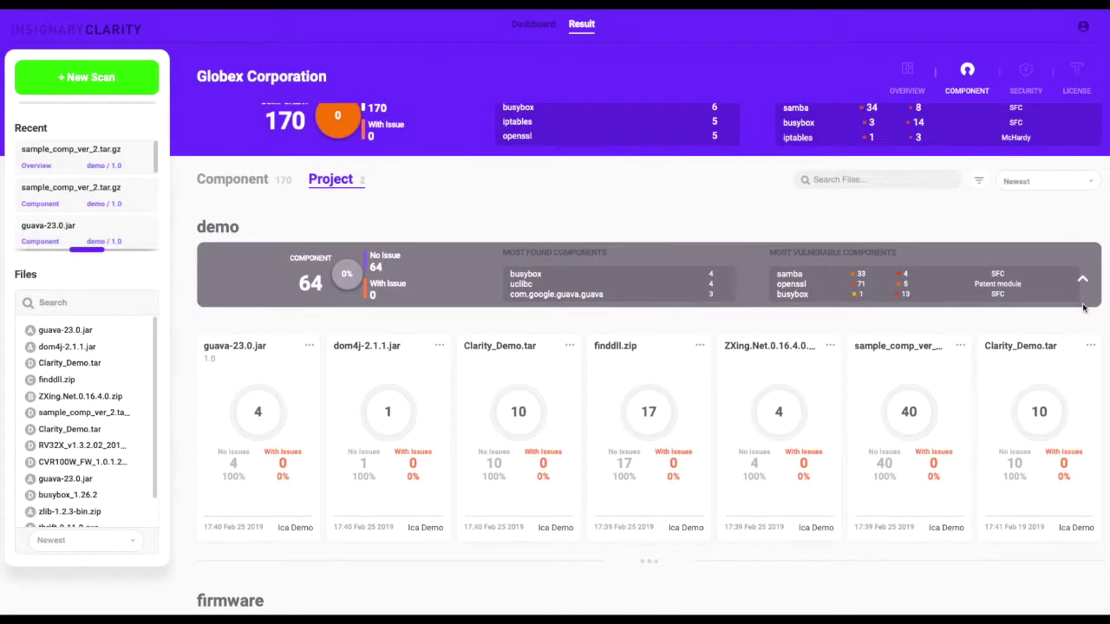
{"action": "left_click", "coordinate": [911, 394]}
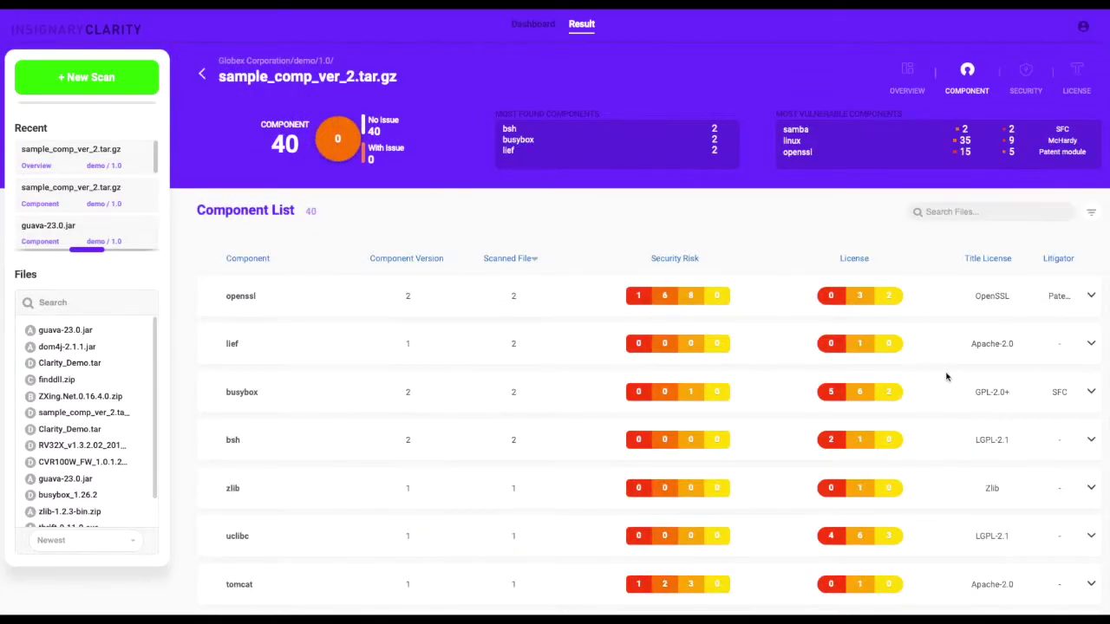
Step: Expand the busybox component and examine its security risk, license and litigator details
{"action": "left_click", "coordinate": [1091, 393]}
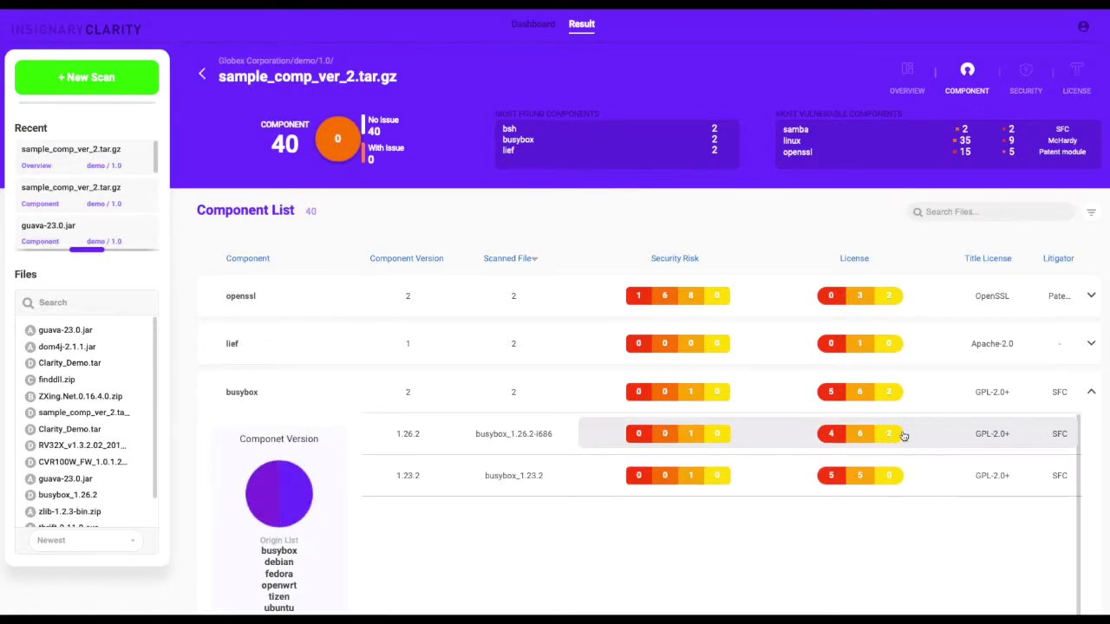
{"action": "mouse_move", "coordinate": [902, 436]}
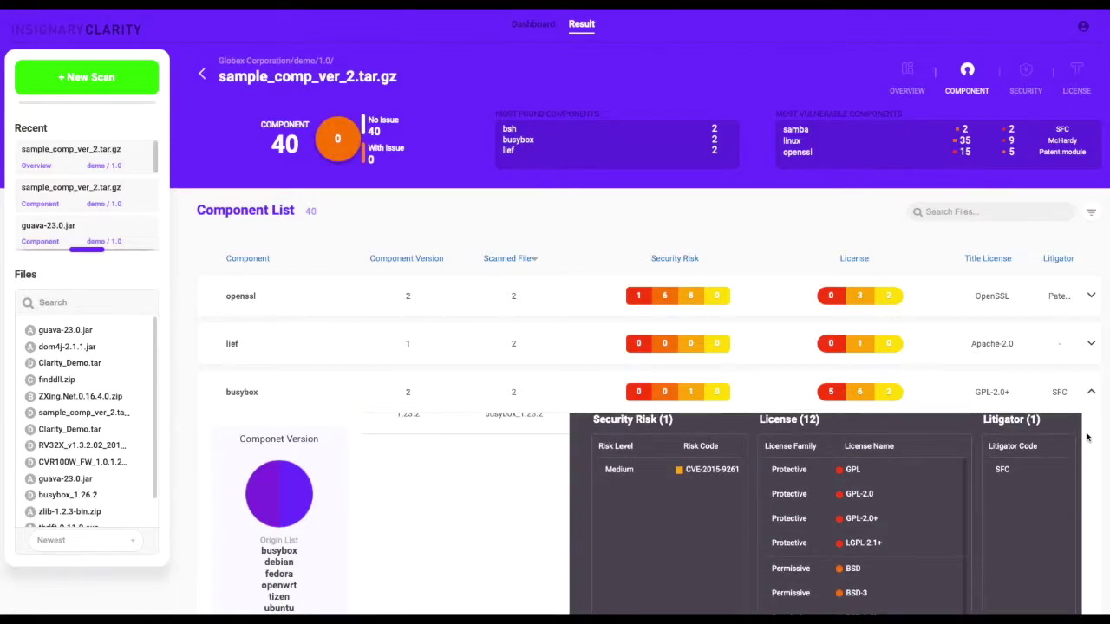
{"action": "scroll", "coordinate": [1072, 439], "scroll_direction": "down", "scroll_amount": 2}
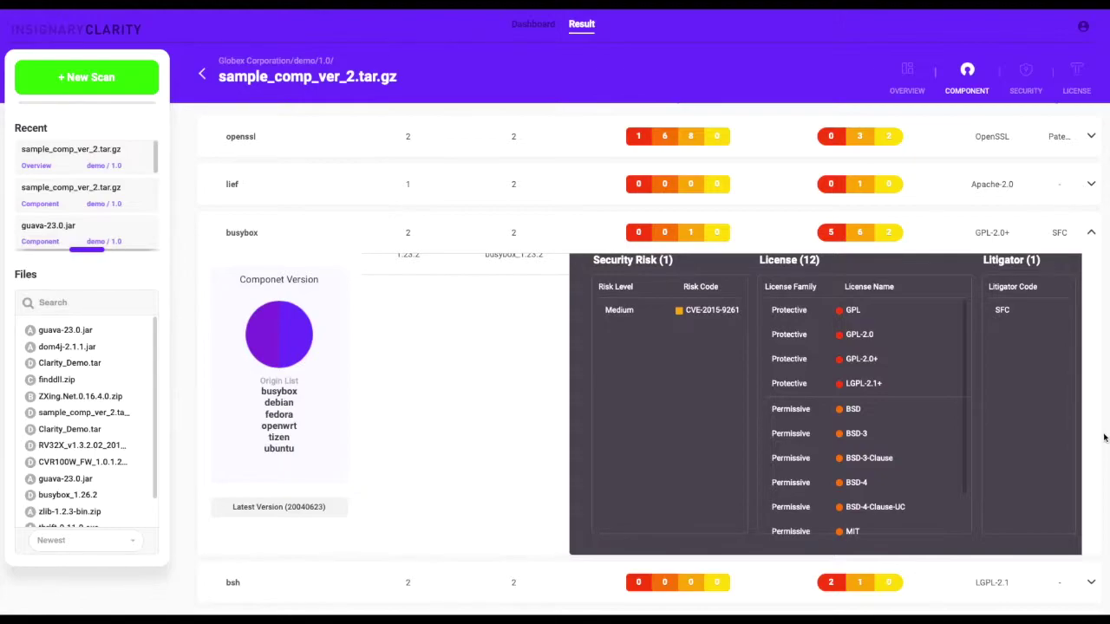
Step: Open the organization-wide security results, expand CVE-2018-6555 and show which project and uploaded file contain linux 4.1.30
{"action": "left_click", "coordinate": [1035, 82]}
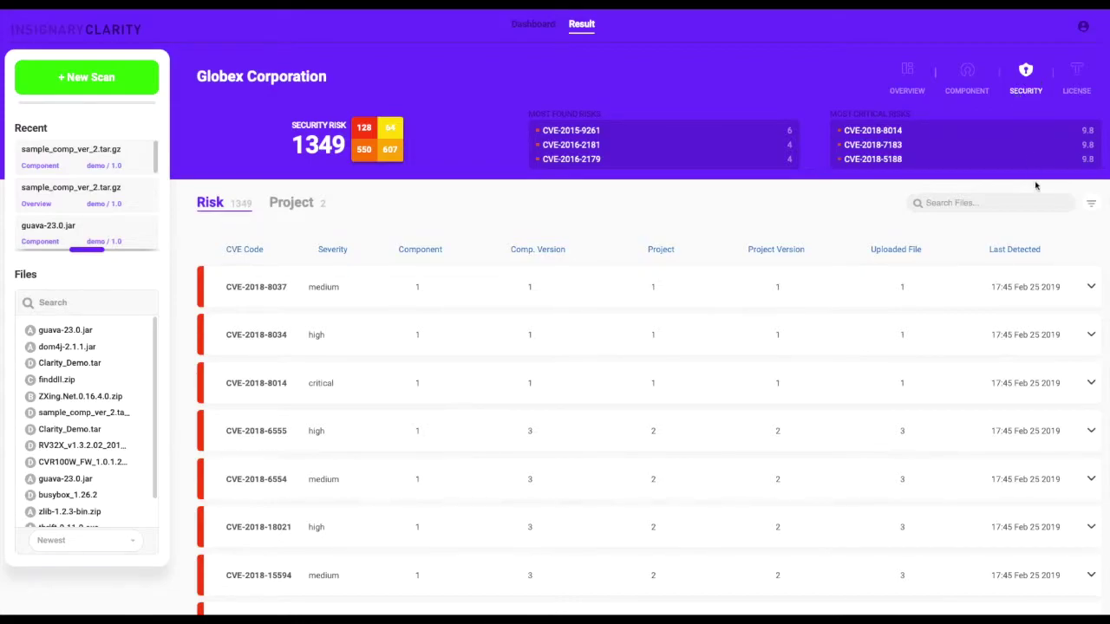
{"action": "left_click", "coordinate": [1091, 431]}
{"action": "scroll", "coordinate": [1092, 432], "scroll_direction": "down", "scroll_amount": 1}
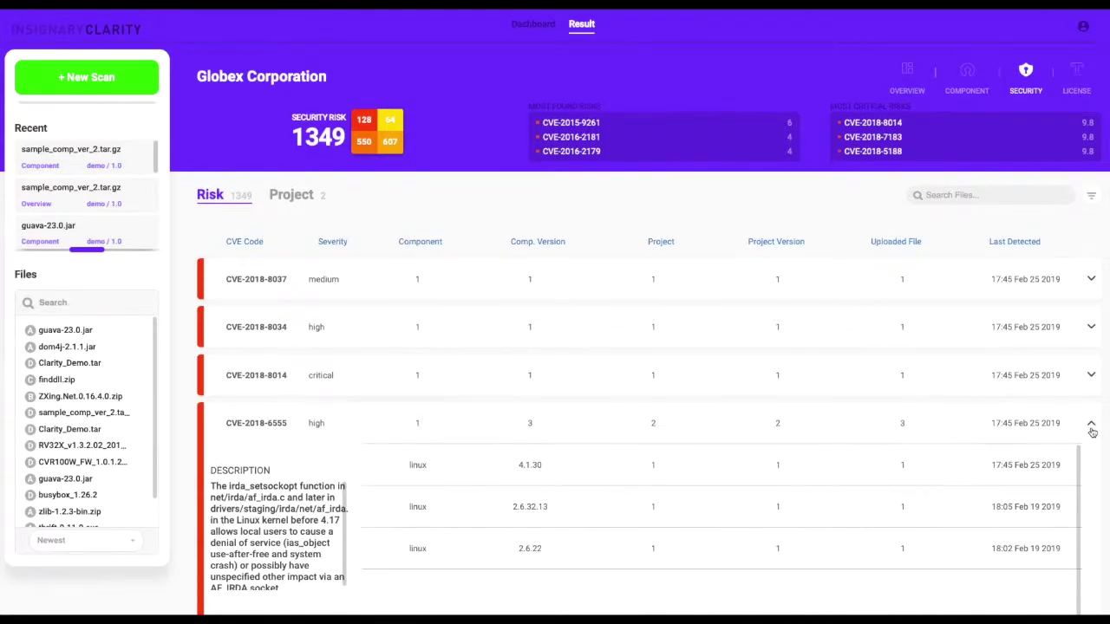
{"action": "left_click", "coordinate": [773, 432]}
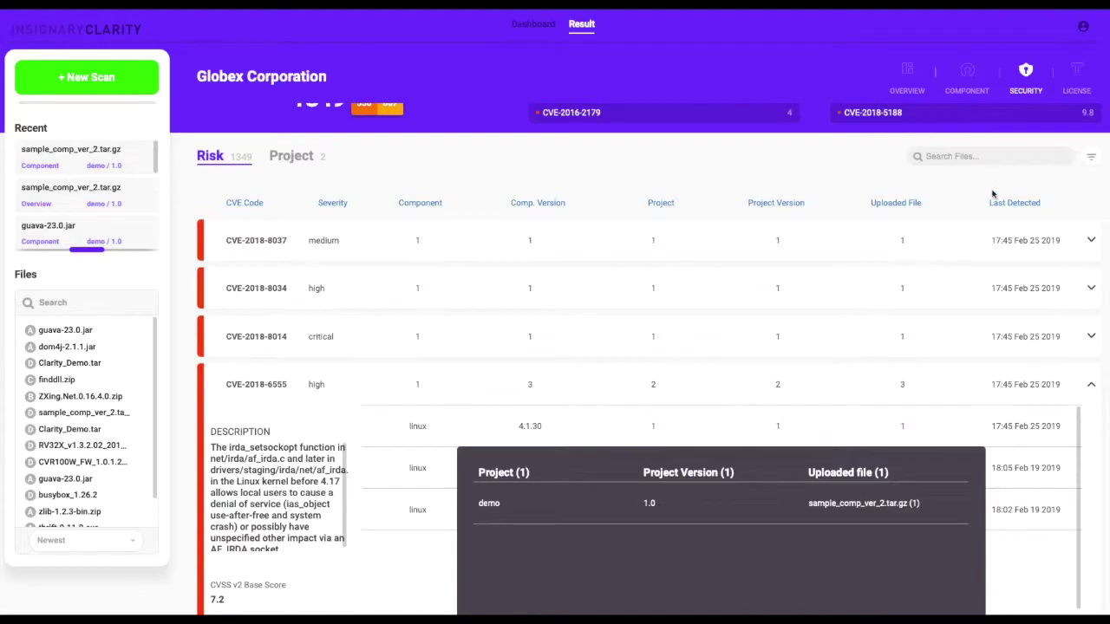
Step: Open the organization-wide license results and list the detected litigators
{"action": "left_click", "coordinate": [1082, 90]}
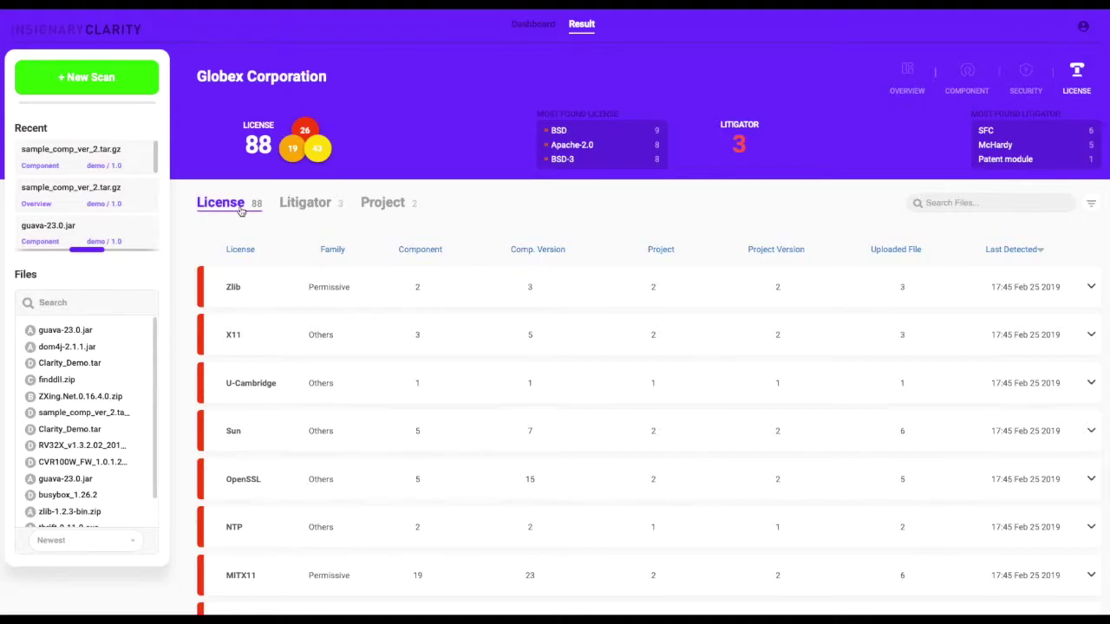
{"action": "left_click", "coordinate": [303, 208]}
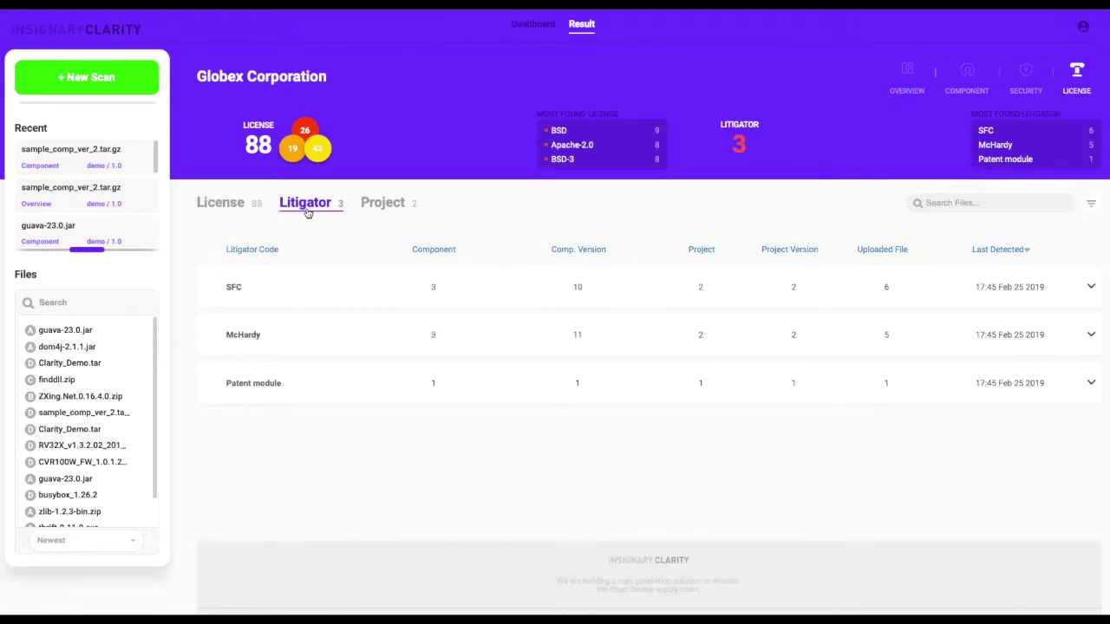